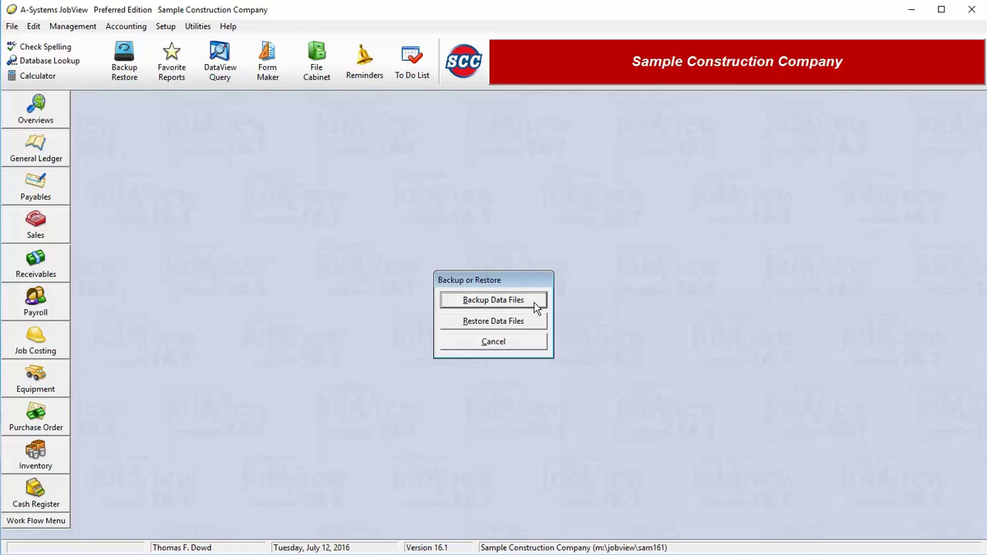
Step: Open the data file backup utility and change the backup destination to C:\Jobdata\sam161\backup
left_click(536, 307)
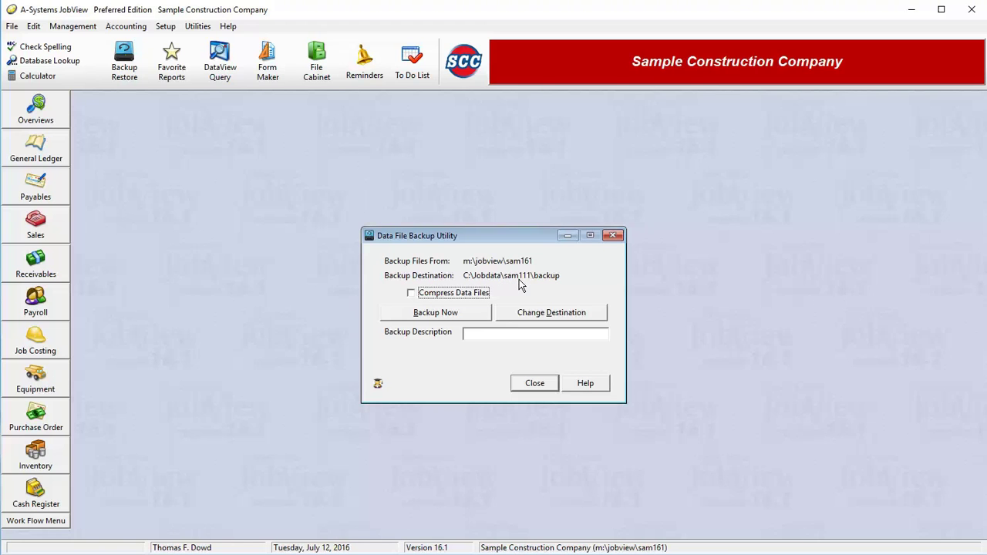
left_click(549, 317)
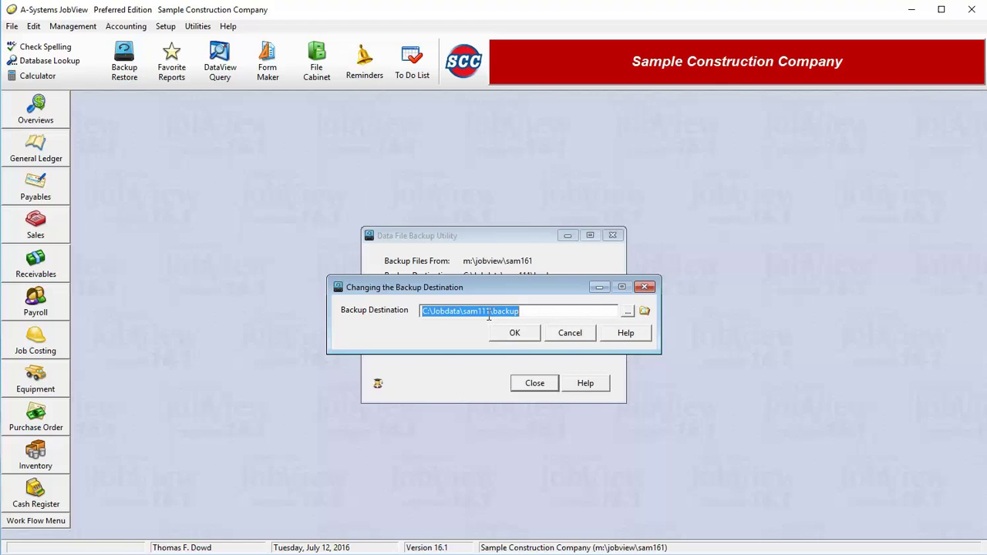
left_click(488, 316)
key("BackSpace")
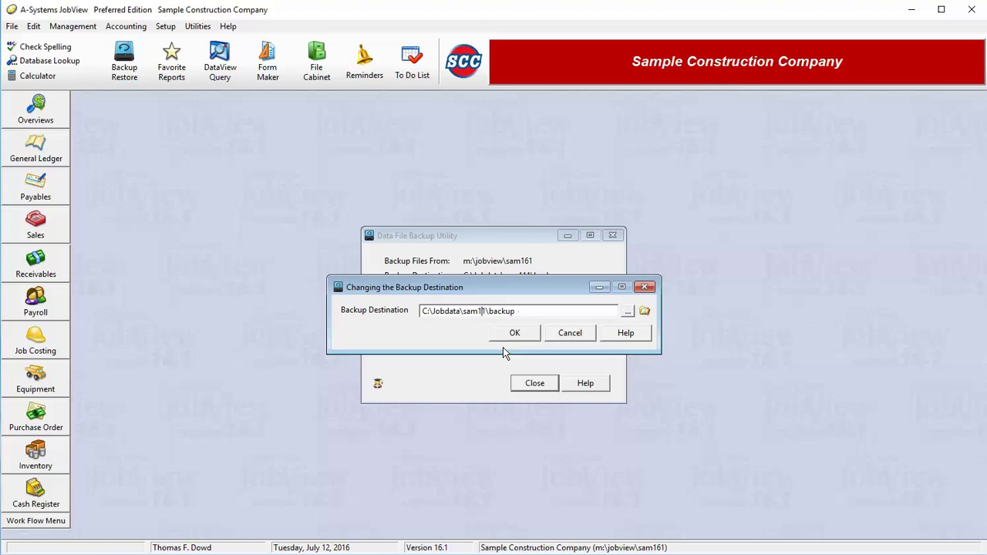
type("61")
left_click(549, 311)
left_click_drag(494, 311, 541, 312)
left_click(541, 312)
left_click(525, 334)
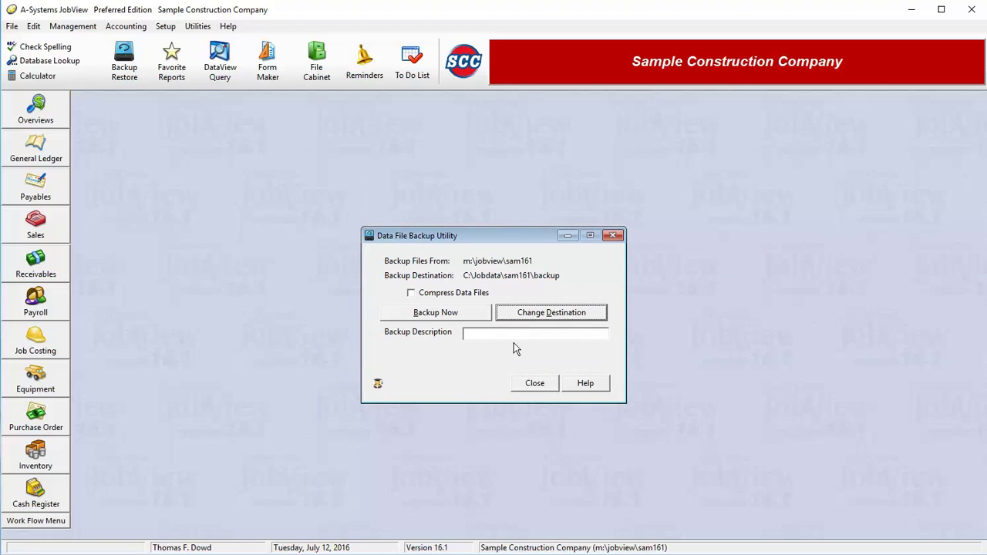
Step: Enable compression of the data files, run the backup, and close the backup utility
left_click(437, 299)
left_click(437, 299)
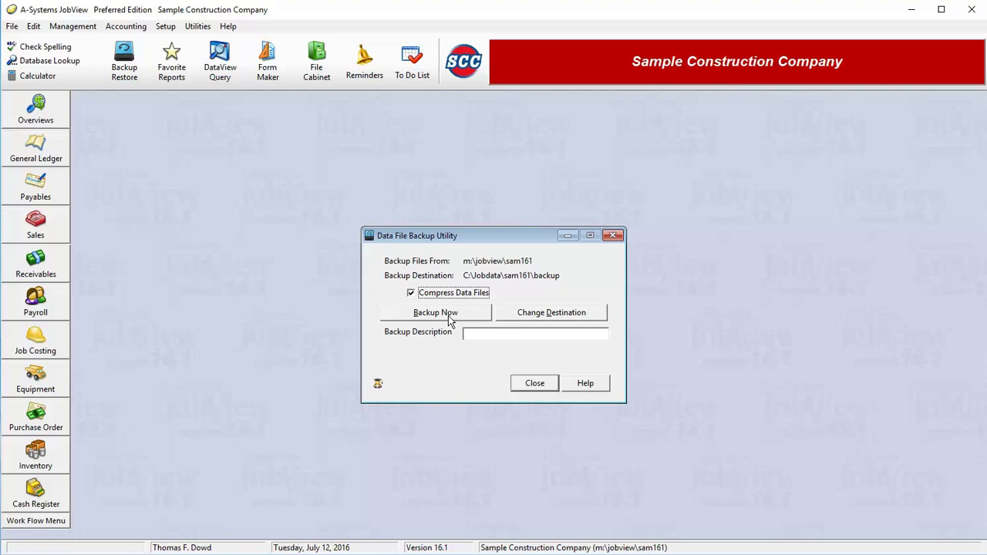
left_click(448, 315)
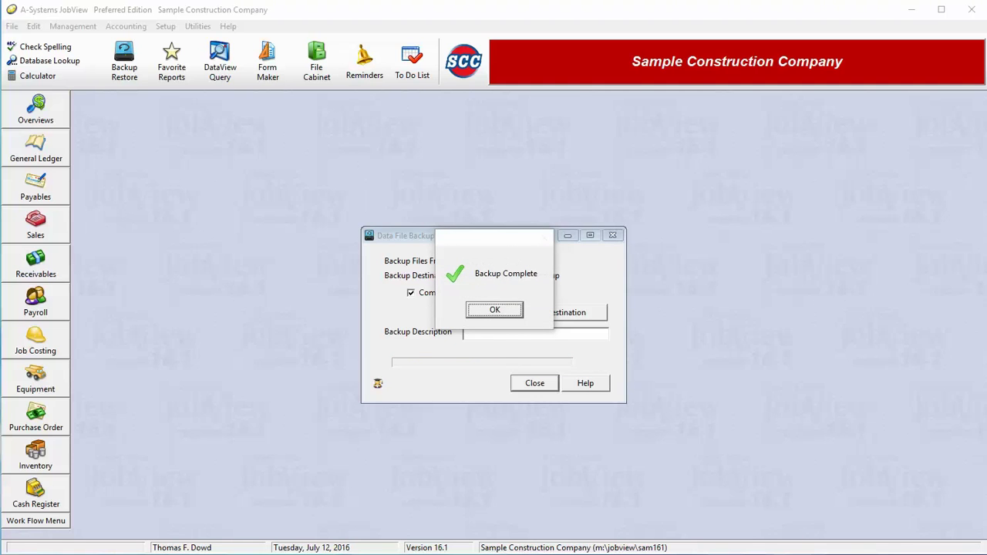
left_click(496, 311)
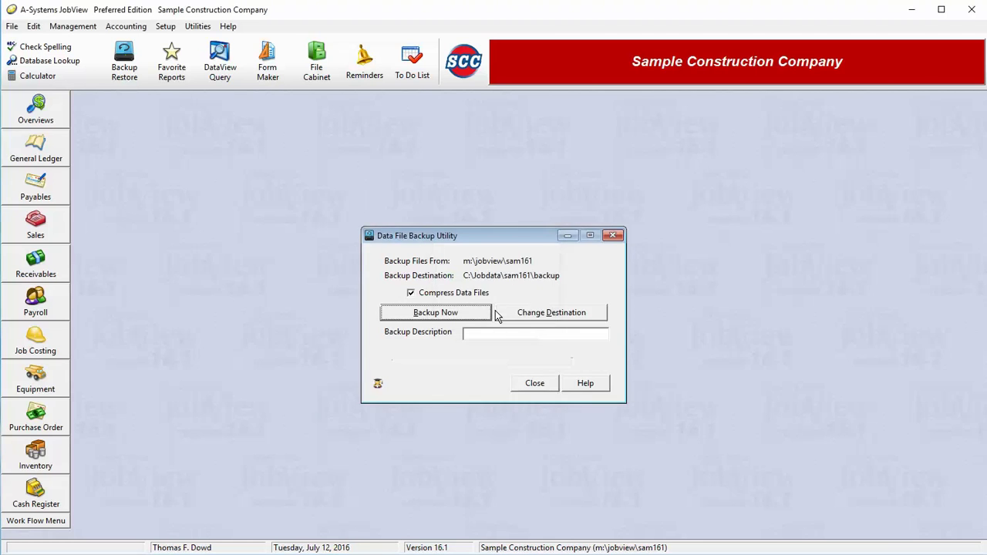
left_click(530, 385)
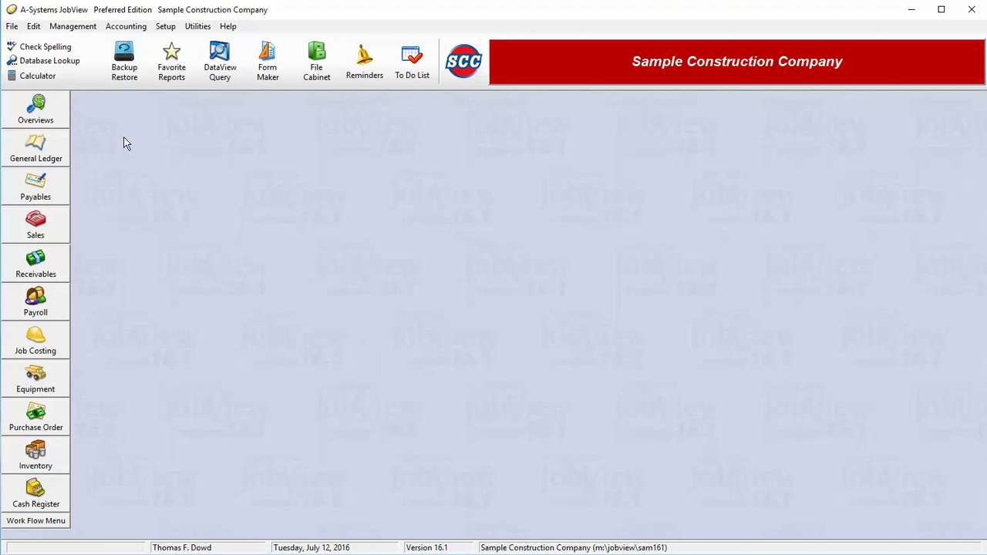
Step: Open the data file restore utility and check the restore source setting without changing it
left_click(122, 67)
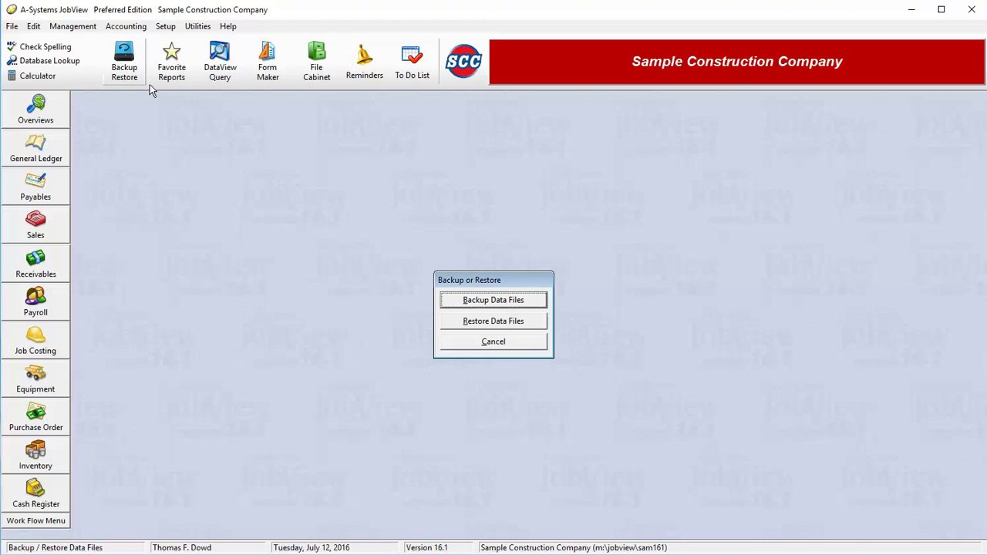
left_click(527, 324)
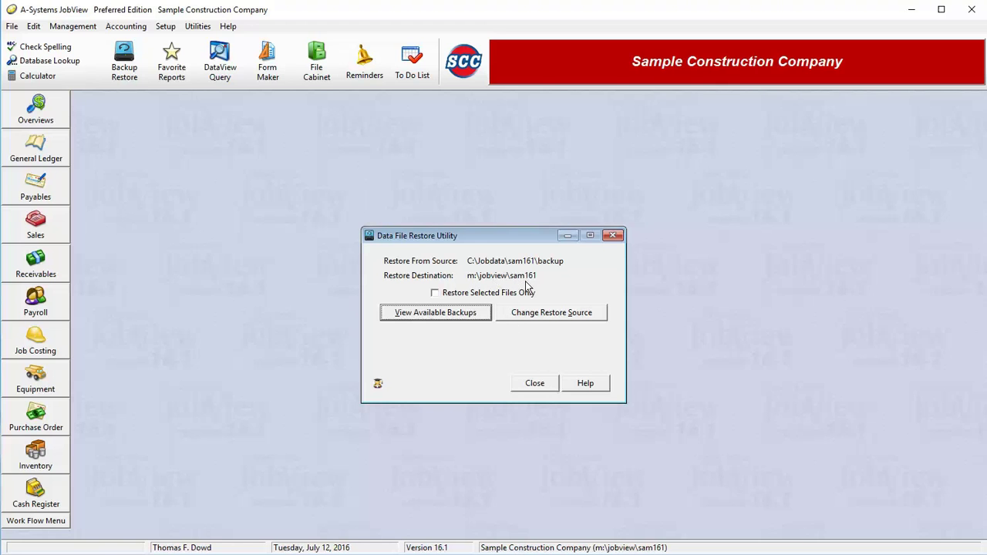
left_click(536, 314)
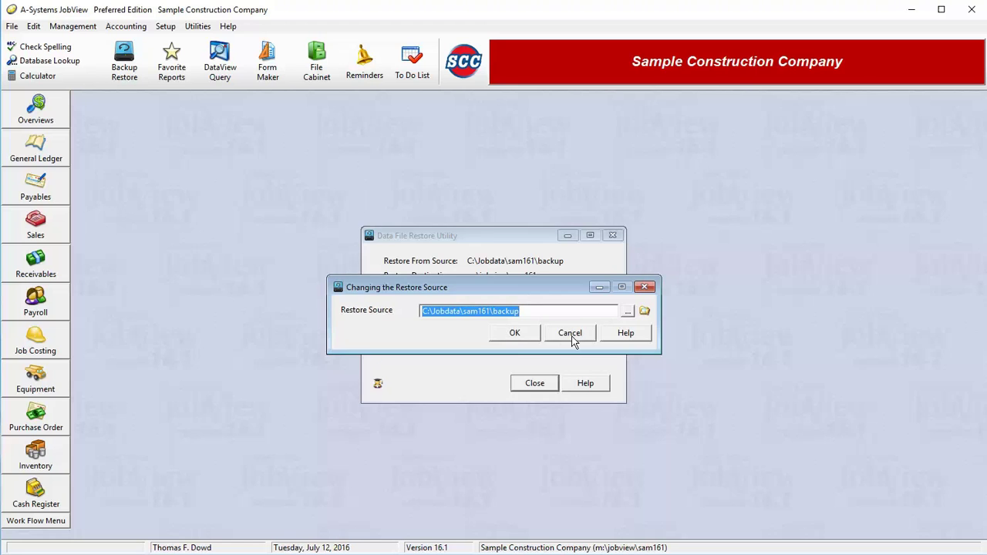
left_click(571, 336)
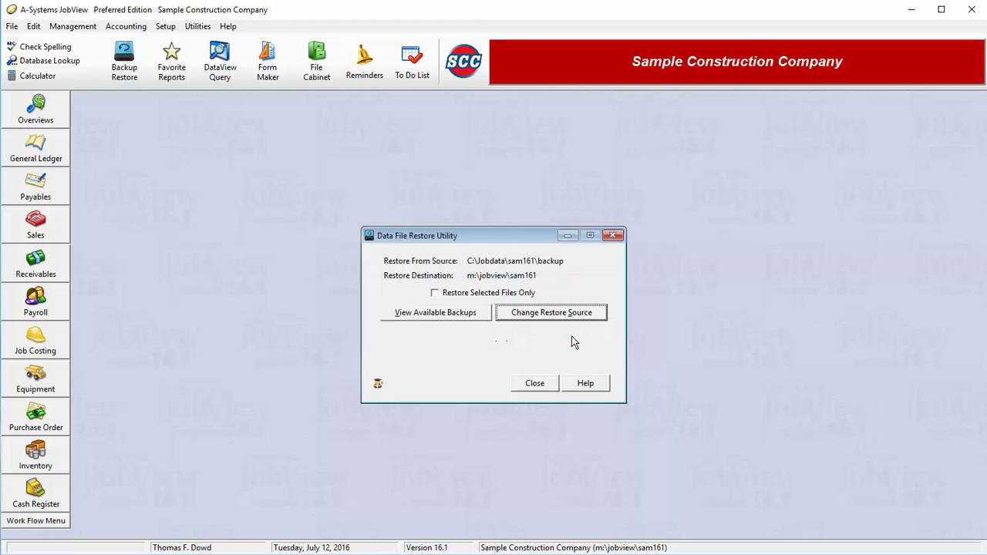
Step: Restore the July 12, 2016 11:15 AM backup from the available backups and close the restore utility
left_click(462, 315)
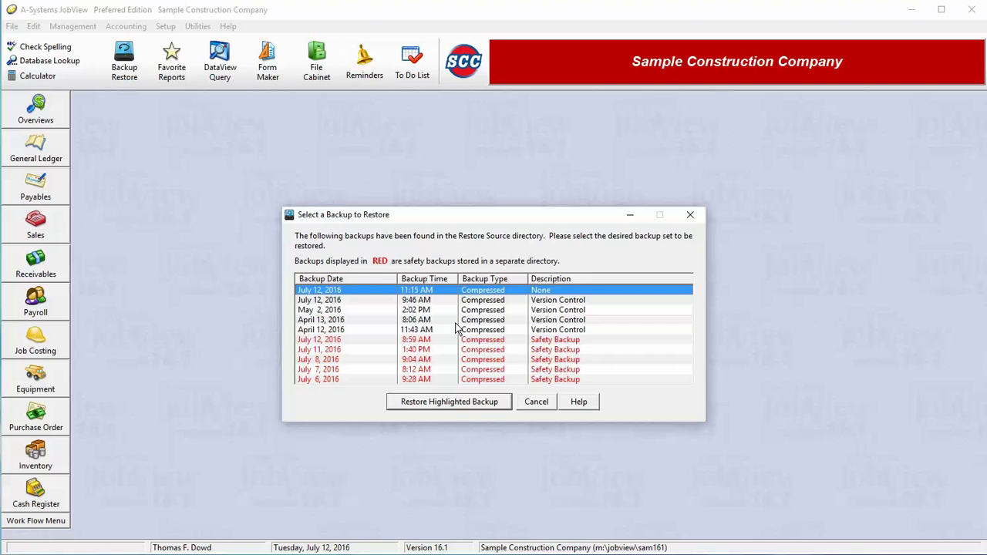
left_click(497, 300)
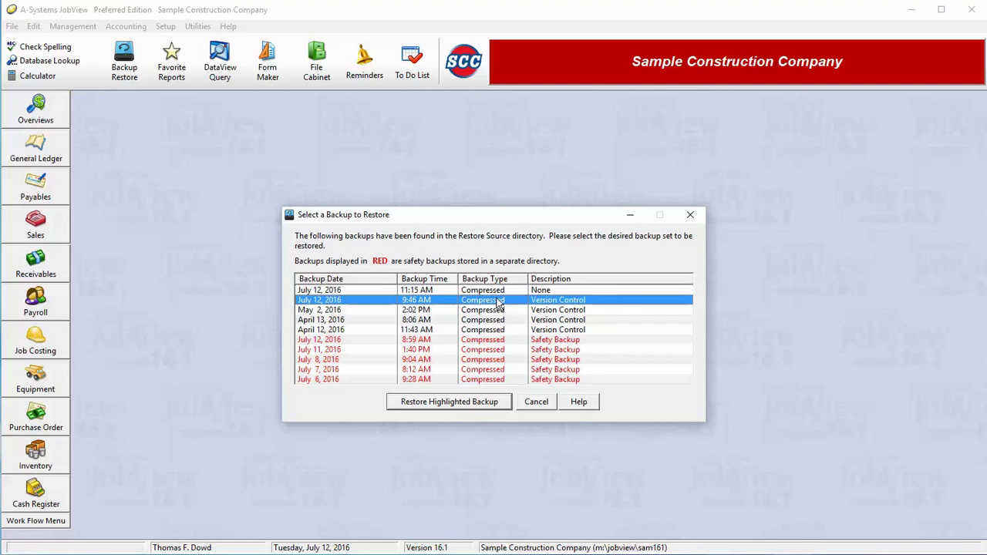
left_click(498, 310)
left_click(498, 320)
left_click(498, 330)
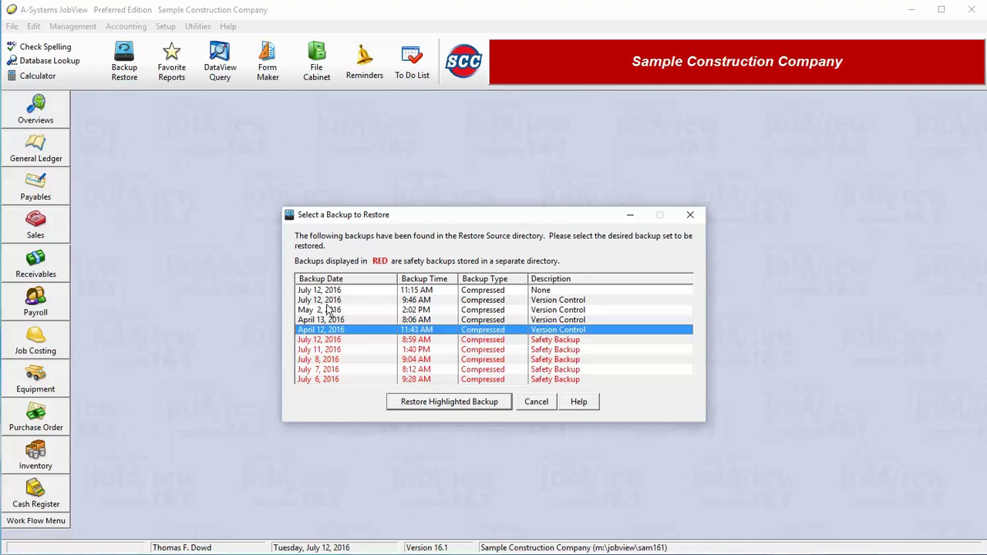
left_click(386, 290)
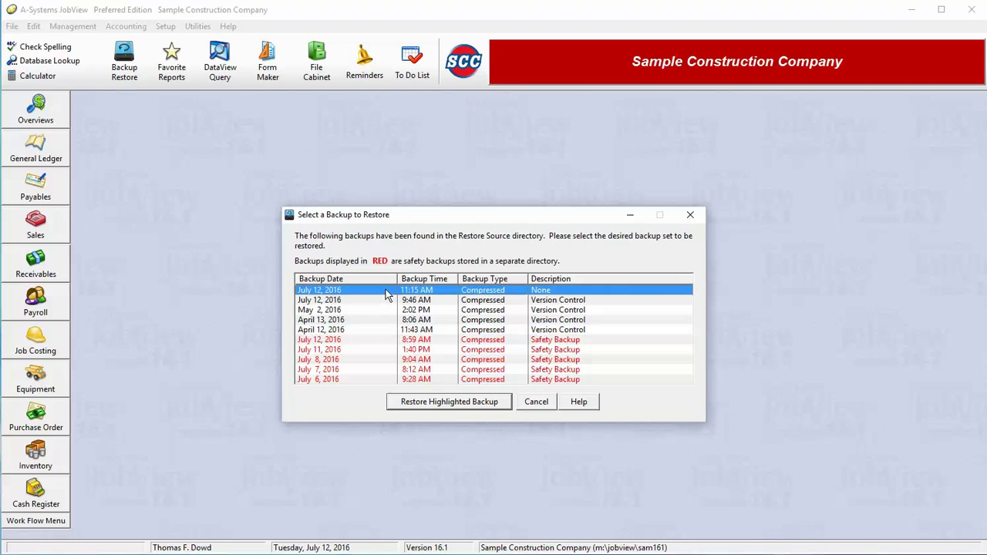
left_click(498, 402)
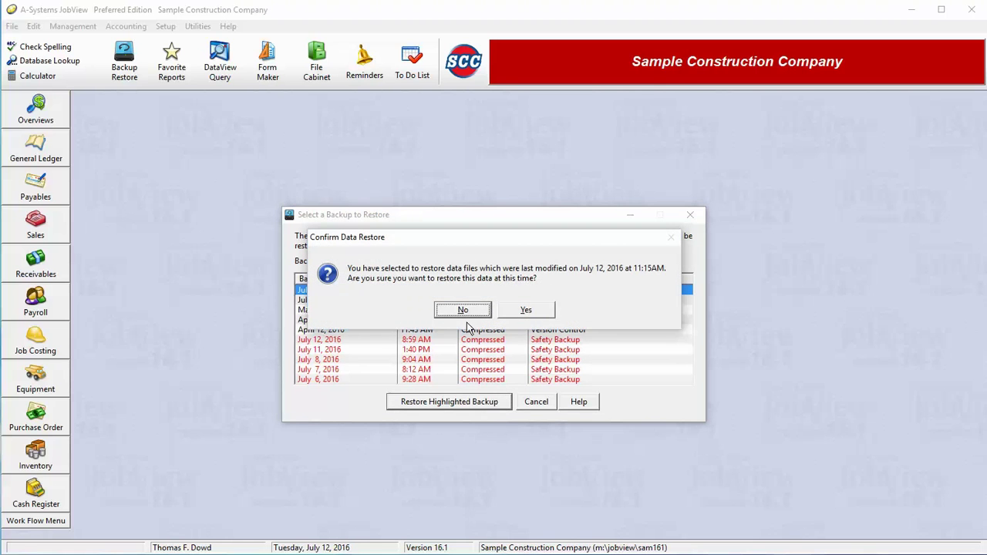
left_click(524, 313)
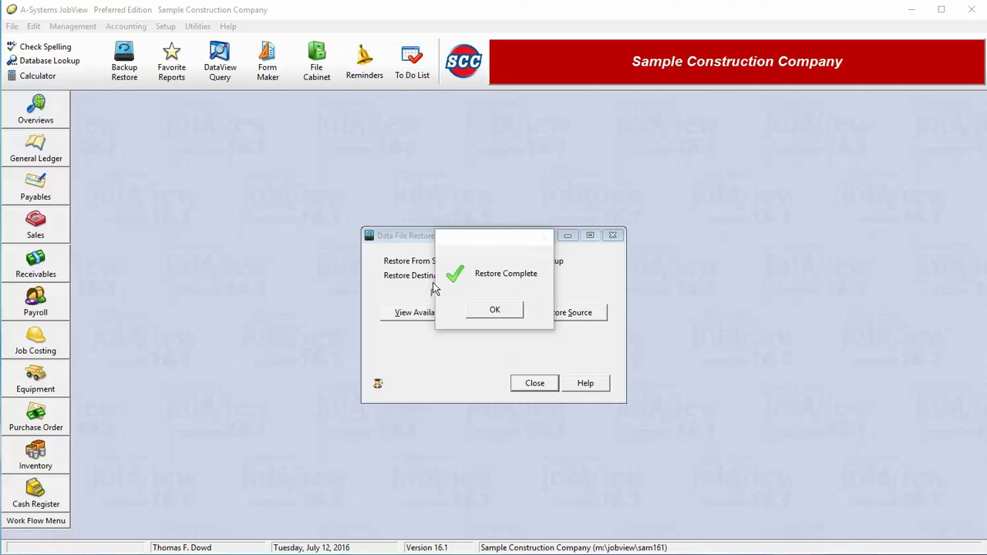
left_click(495, 310)
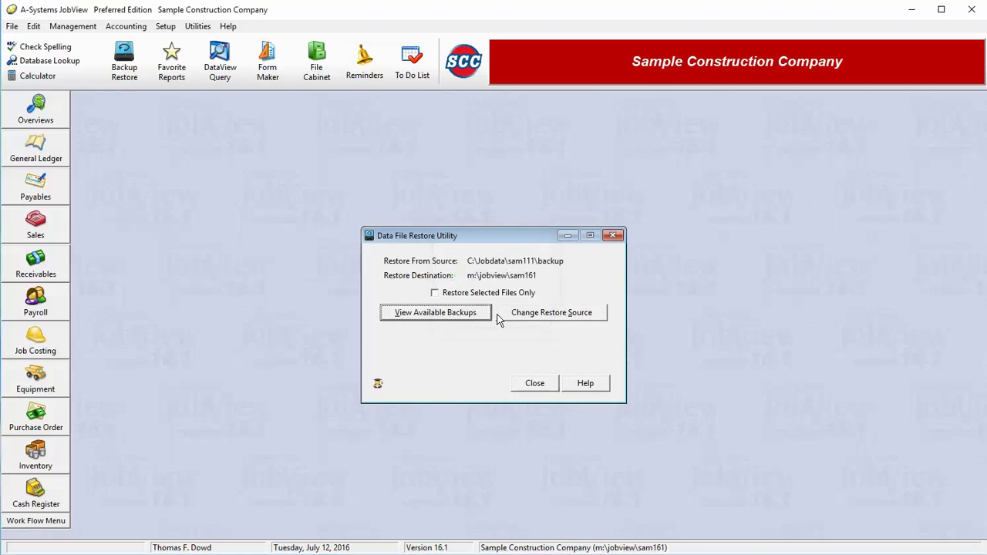
left_click(531, 383)
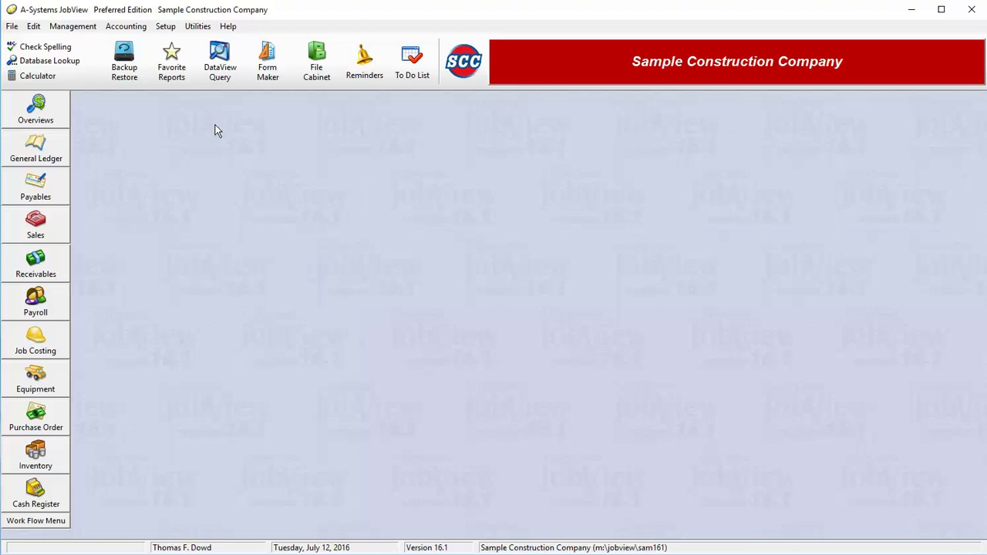
Step: In the company's data file backup settings, set the maximum number of stored backups to 5 and switch to the enhanced backup system
left_click(166, 27)
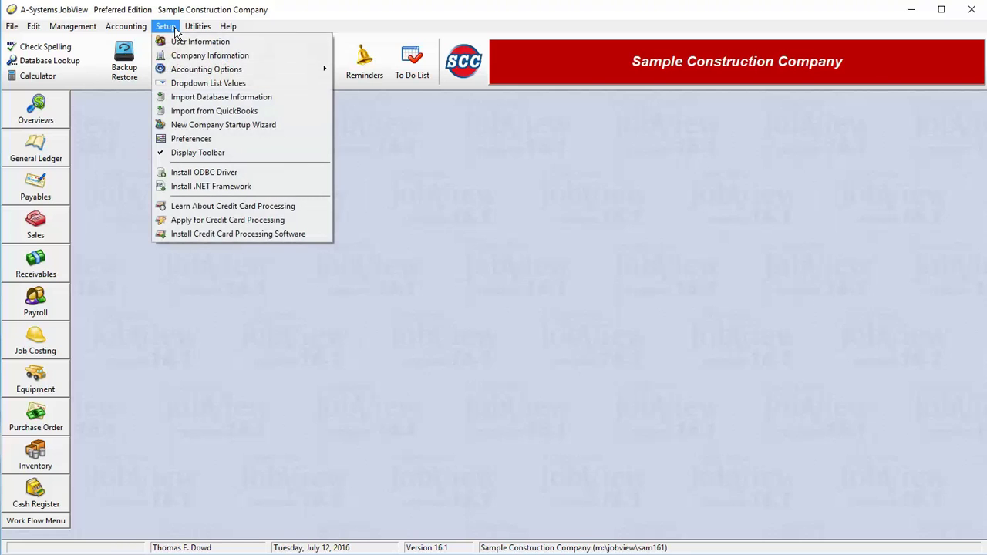
left_click(194, 62)
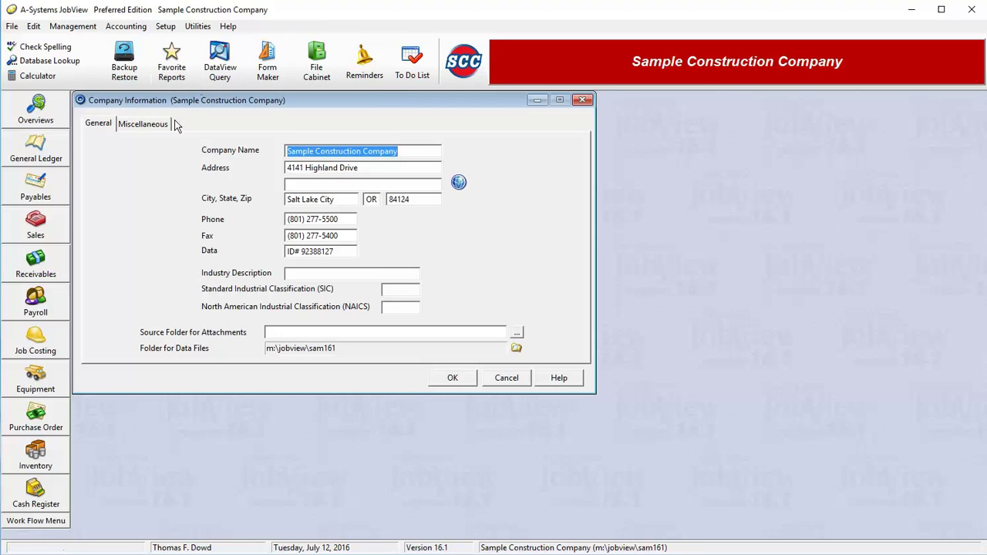
left_click(142, 127)
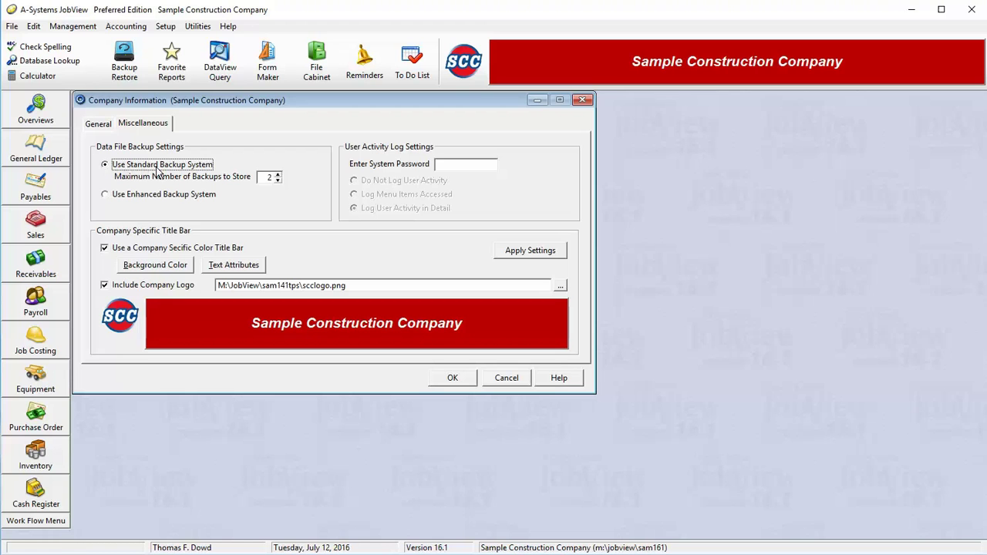
double_click(260, 178)
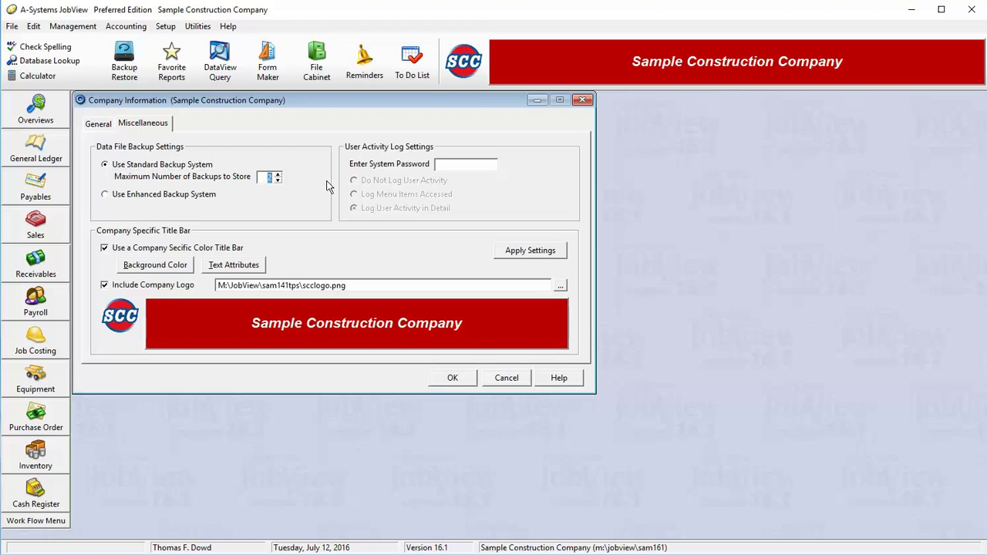
left_click(269, 179)
key("BackSpace")
type("5")
left_click(128, 197)
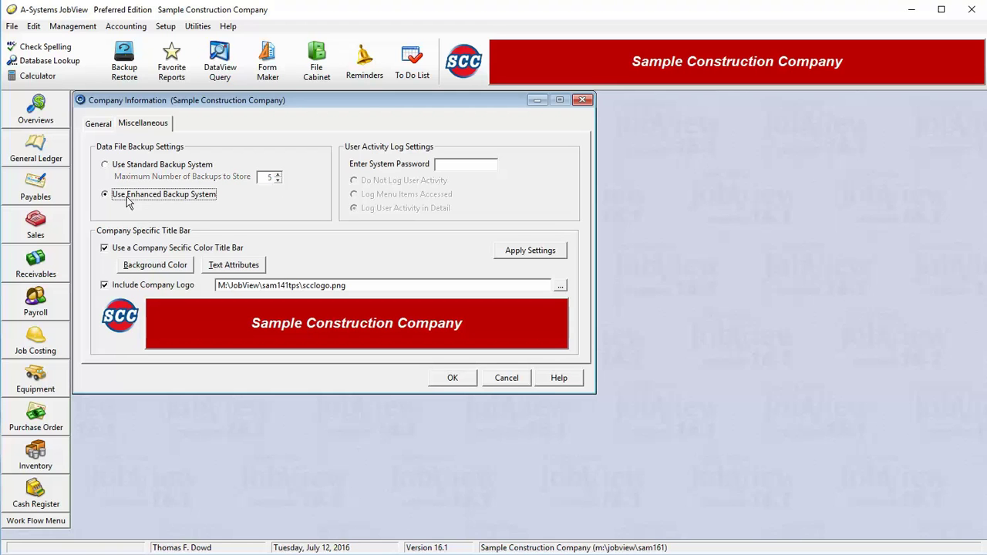
left_click(453, 379)
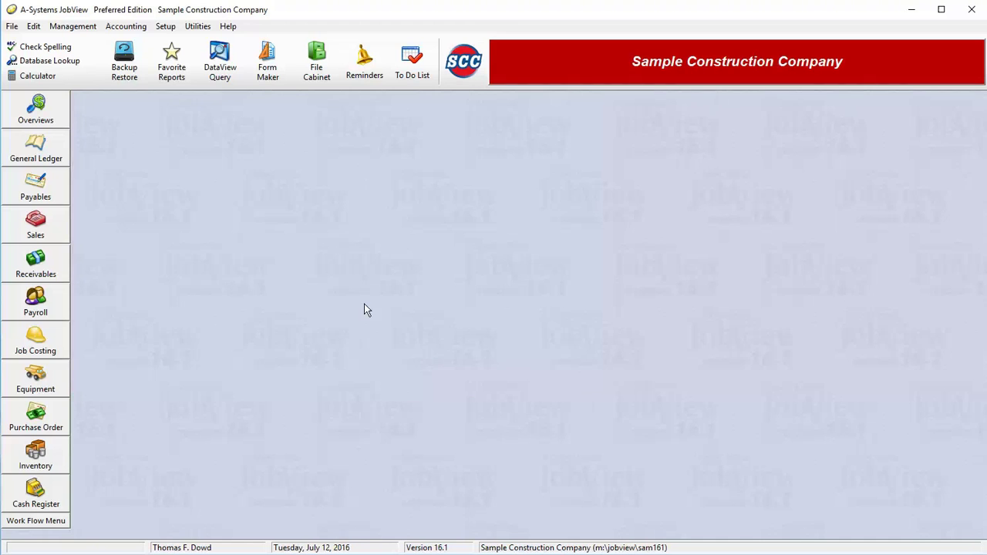
Step: Open the enhanced data file backup utility and look through the Version Control and Temporary Backup entries
left_click(124, 65)
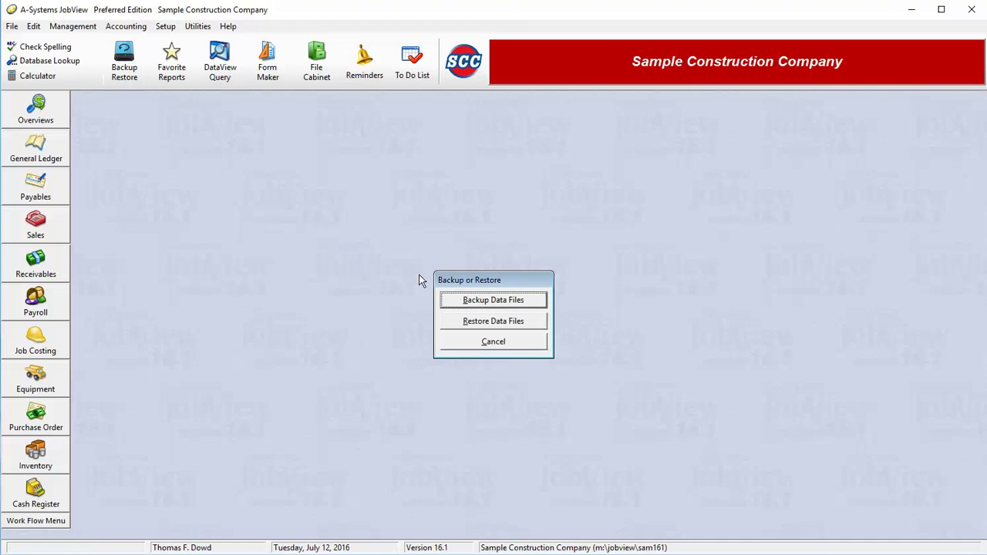
left_click(486, 306)
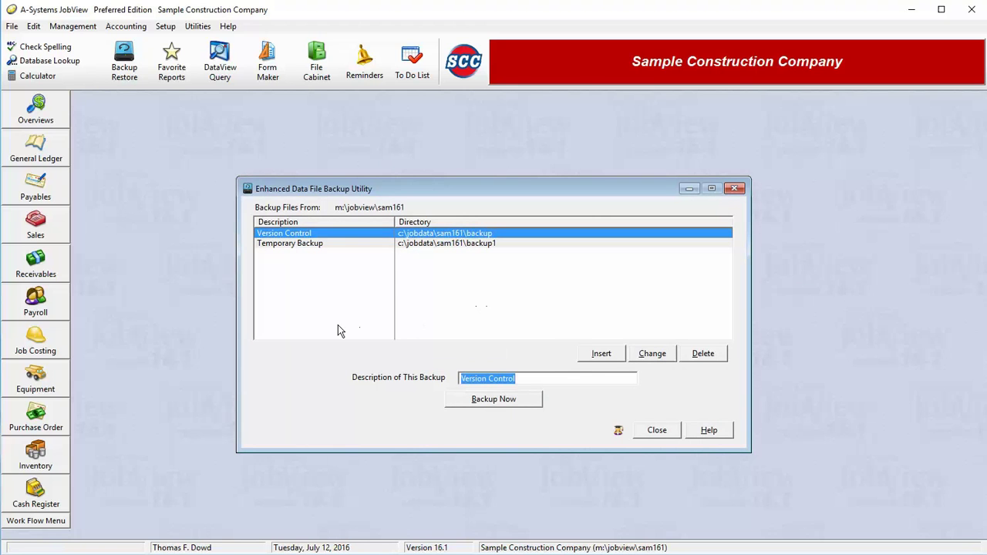
left_click(458, 244)
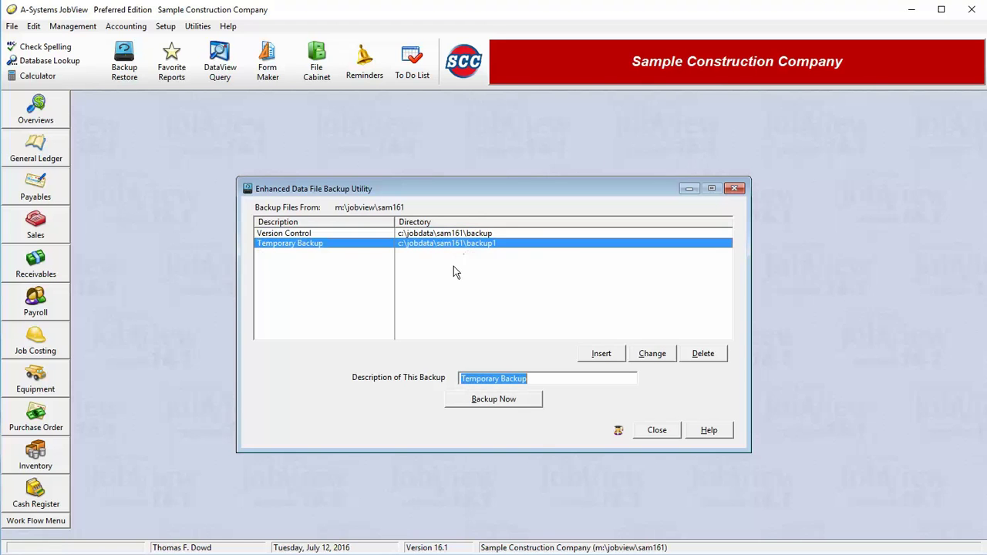
left_click(460, 236)
left_click(462, 244)
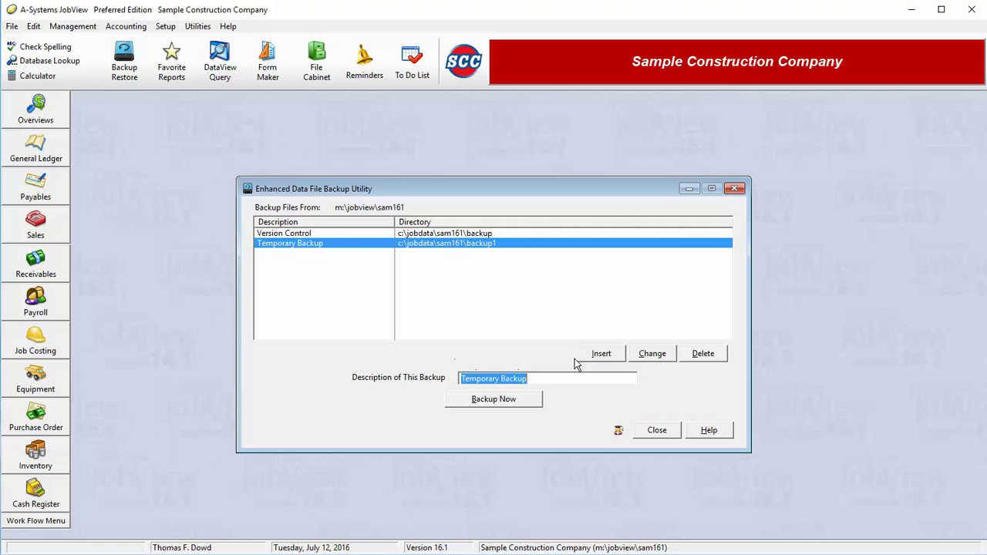
Step: Start a new backup definition described as New Backup with the folder location c:\temp\backups
left_click(600, 353)
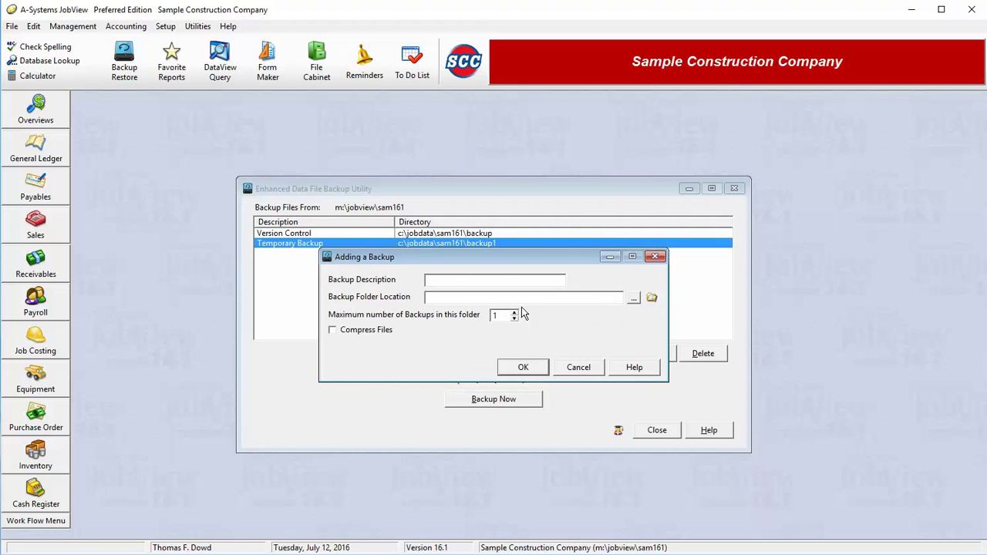
type("New Backup")
key("Tab")
type("c:\temp")
type("\backups")
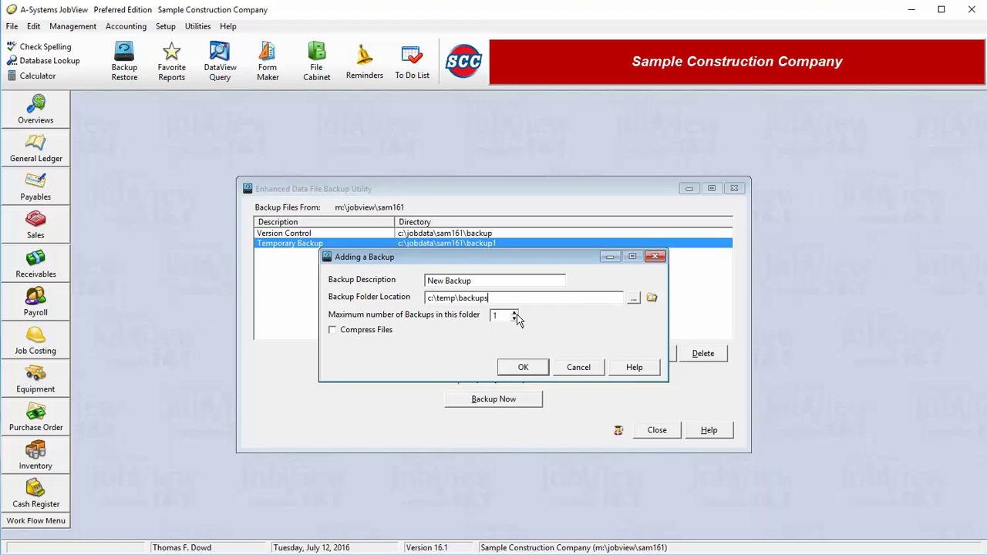
Step: Browse the drives and folders available for the backup folder location, then leave the folder selection without choosing one
left_click(633, 300)
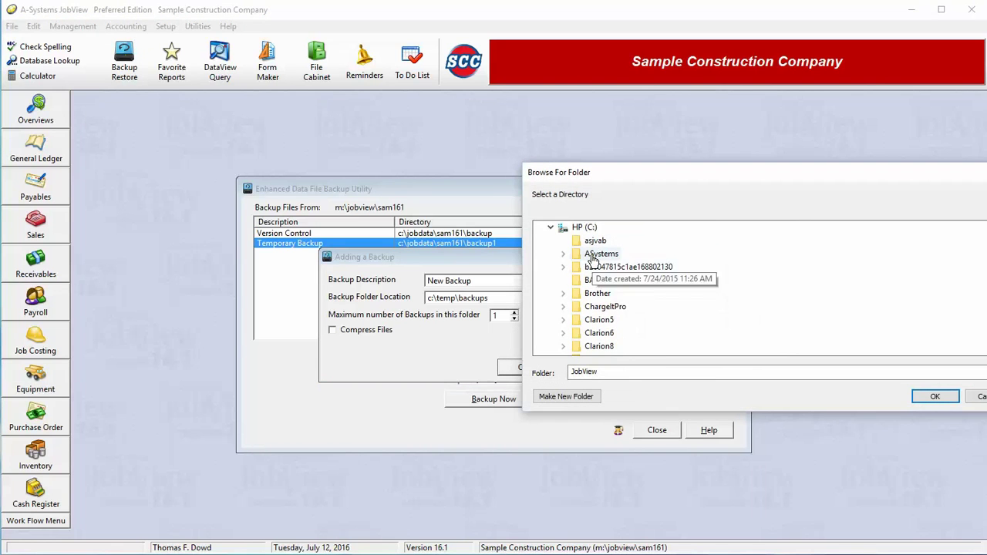
scroll(592, 260, "down", 12)
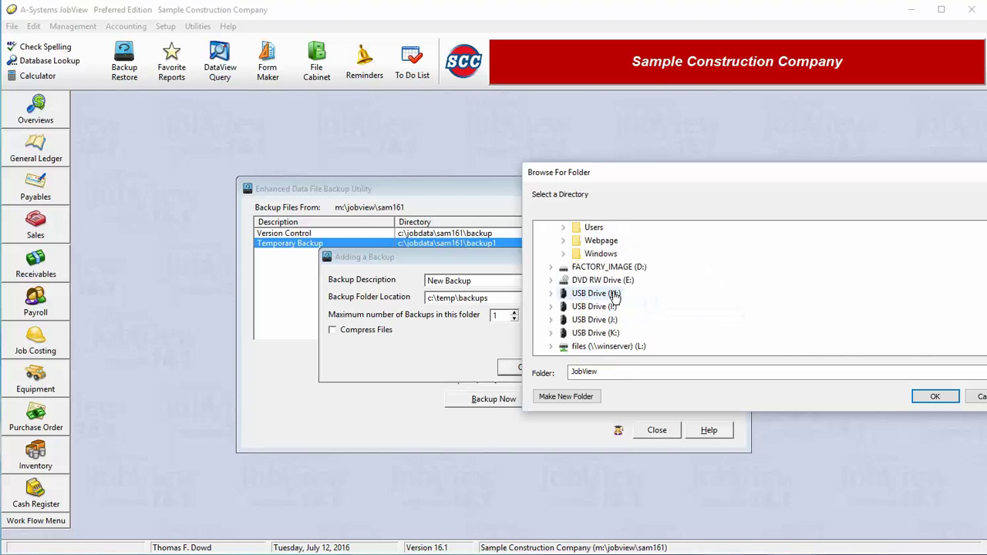
scroll(616, 297, "down", 3)
scroll(614, 297, "up", 3)
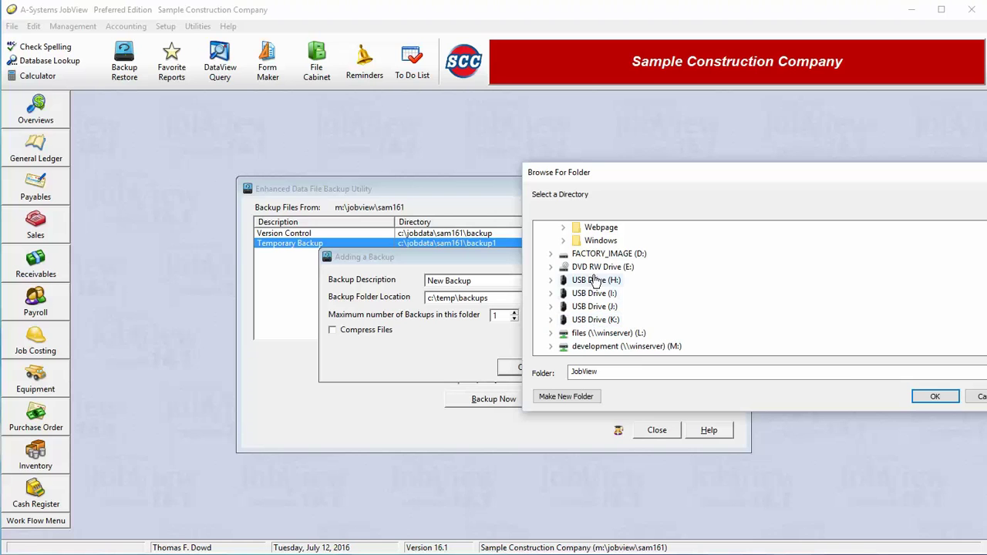
left_click(976, 396)
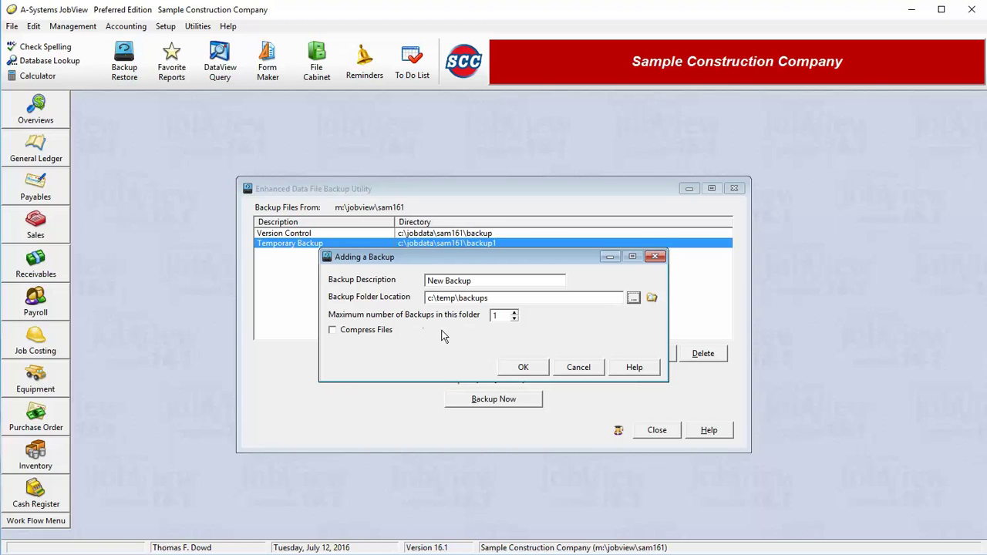
Step: Set the maximum number of backups in the folder to 5, turn on file compression and save the new backup definition
left_click(515, 318)
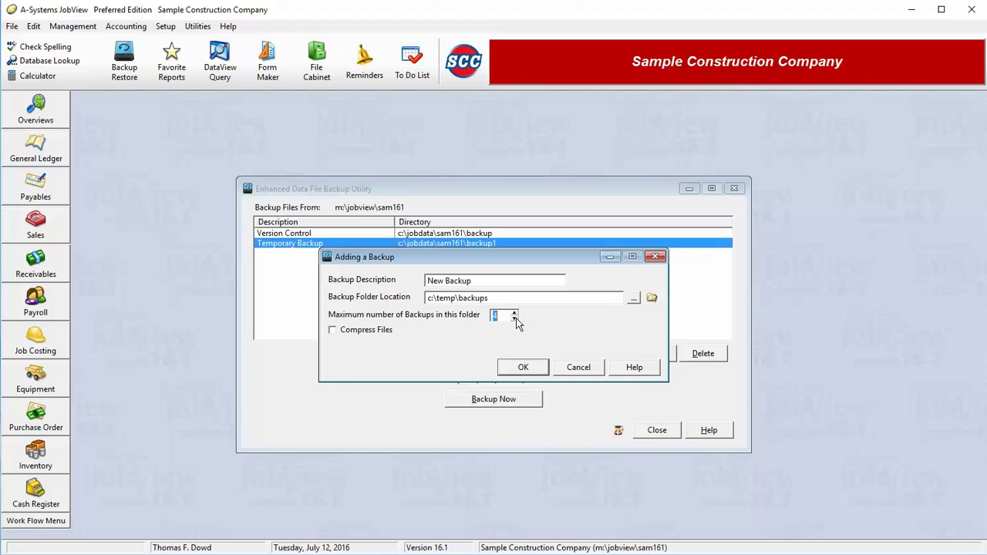
type("4")
left_click(366, 331)
left_click(505, 315)
left_click(514, 318)
left_click(514, 313)
type("5")
left_click(524, 368)
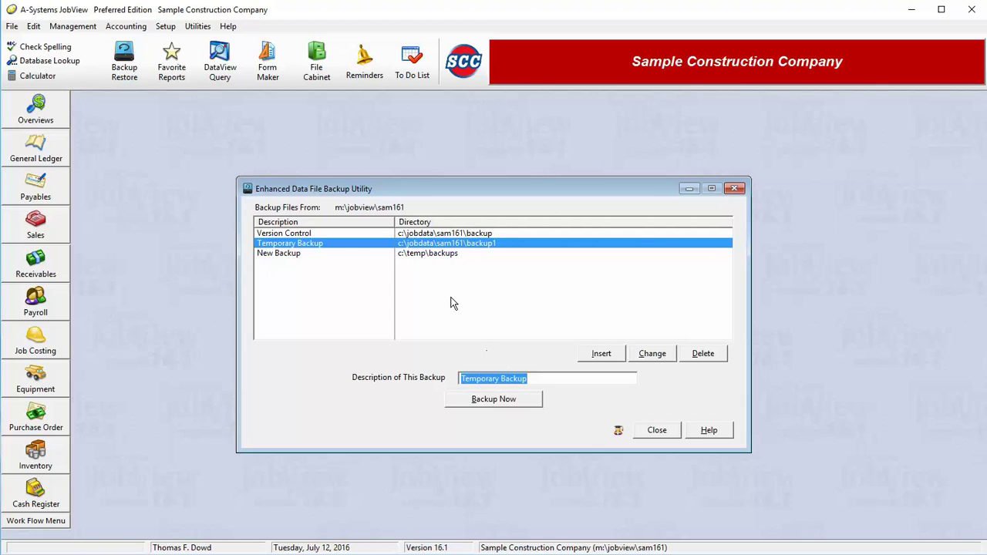
Step: Compare the New Backup and Temporary Backup entries in the backup list, then close the utility without running a backup
left_click(467, 254)
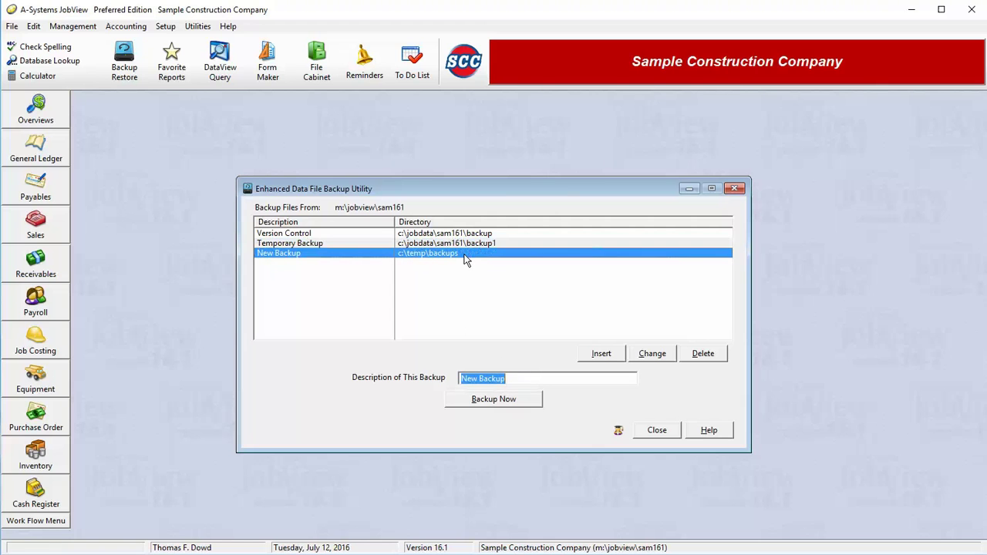
left_click(469, 244)
left_click(454, 254)
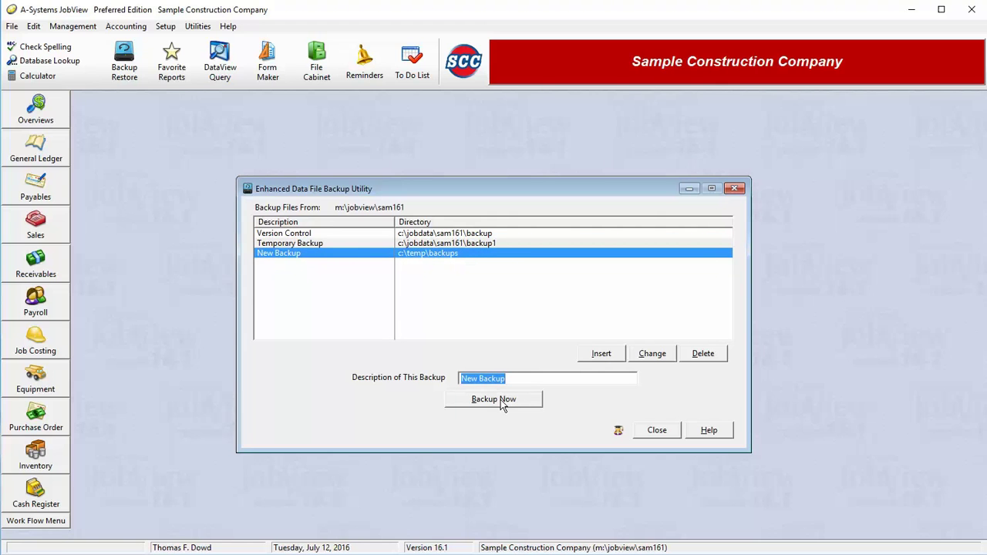
left_click(661, 432)
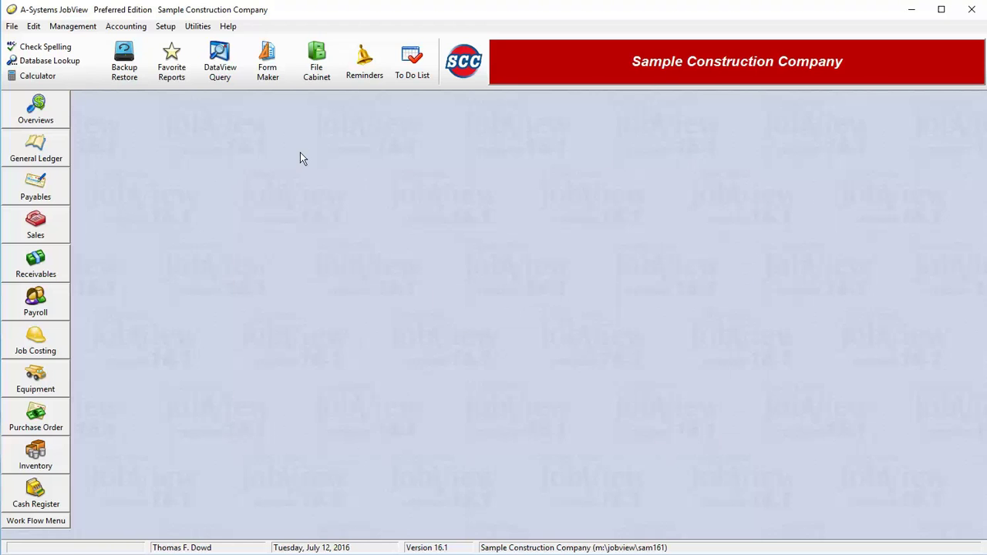
Step: Open the enhanced restore utility, review the backups stored under Version Control, Temporary, New and Safety Backup, and close it without restoring
left_click(120, 60)
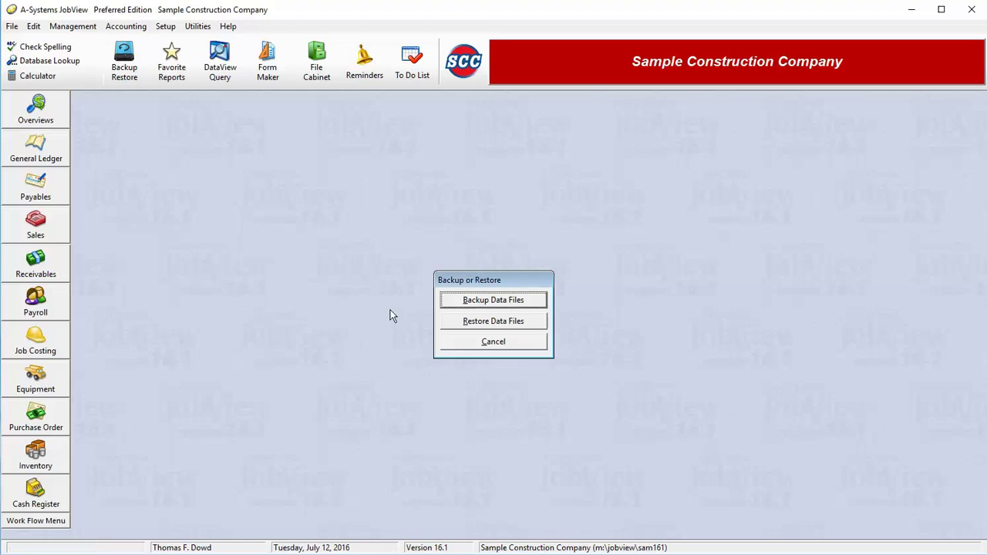
left_click(518, 321)
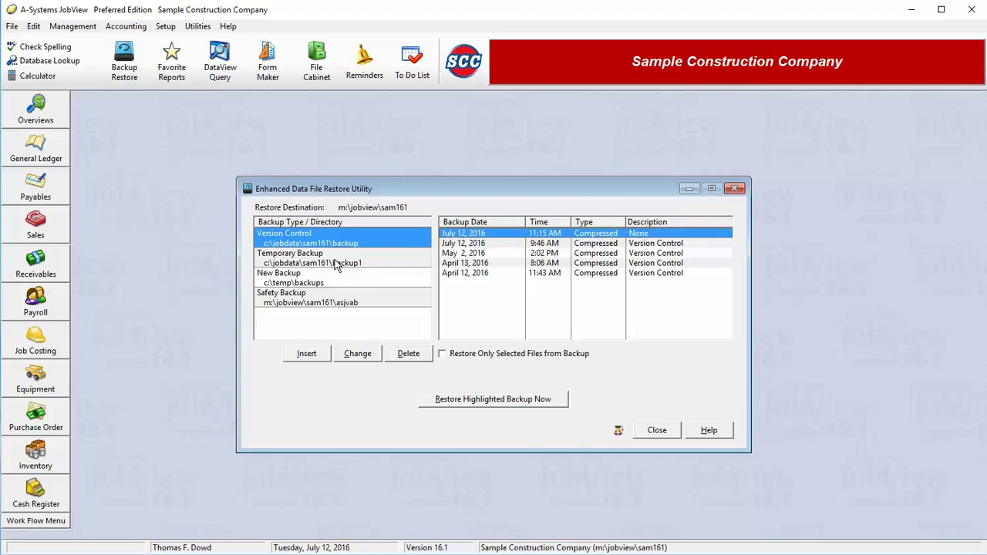
left_click(336, 264)
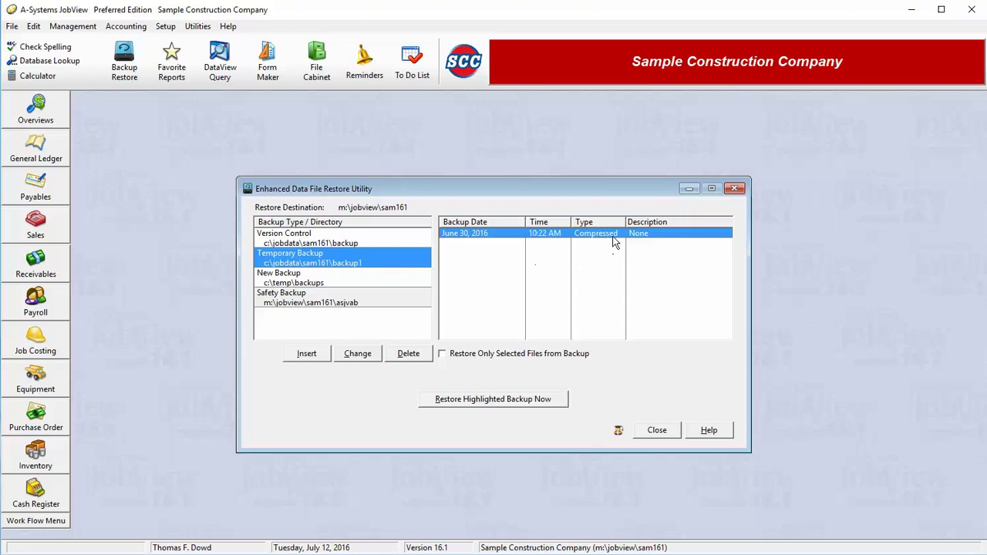
left_click(371, 241)
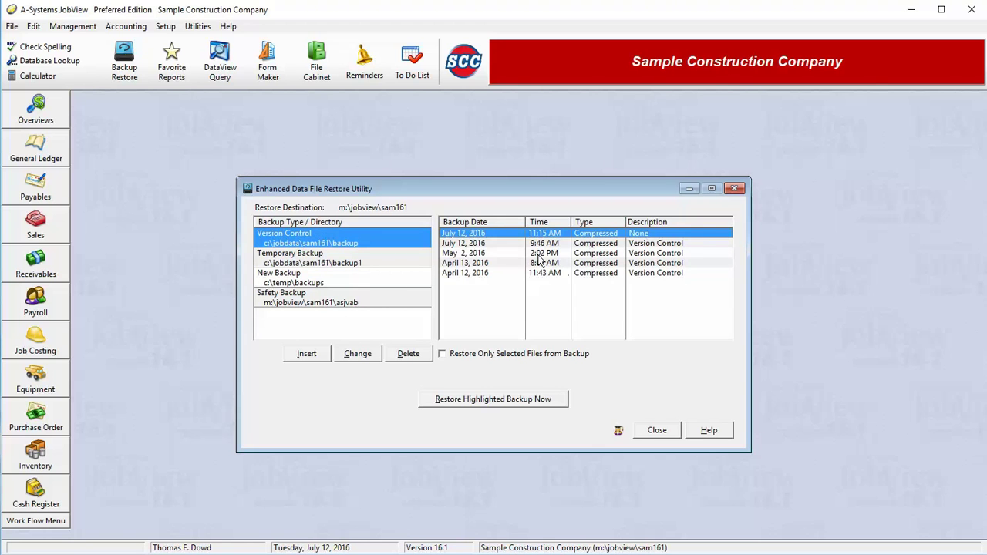
left_click(365, 279)
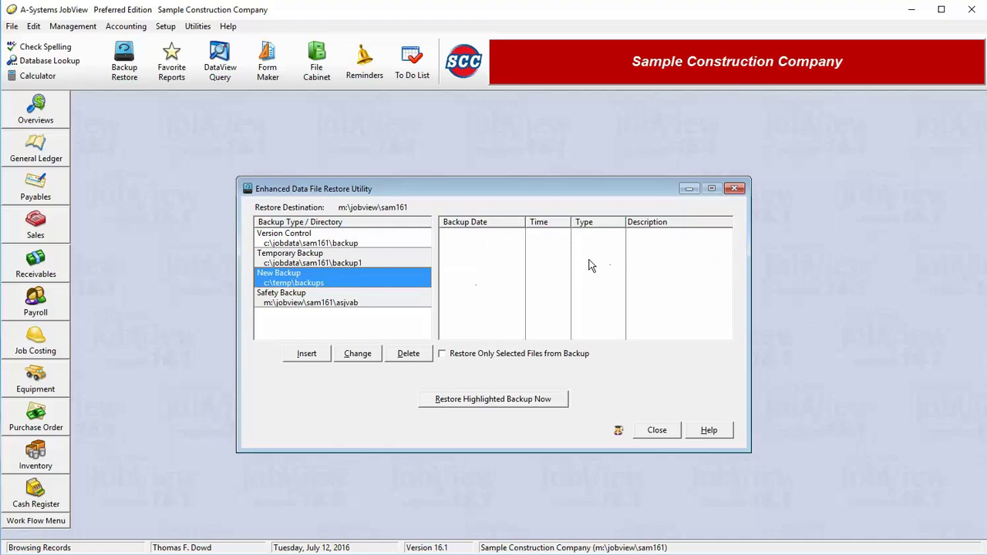
left_click(373, 245)
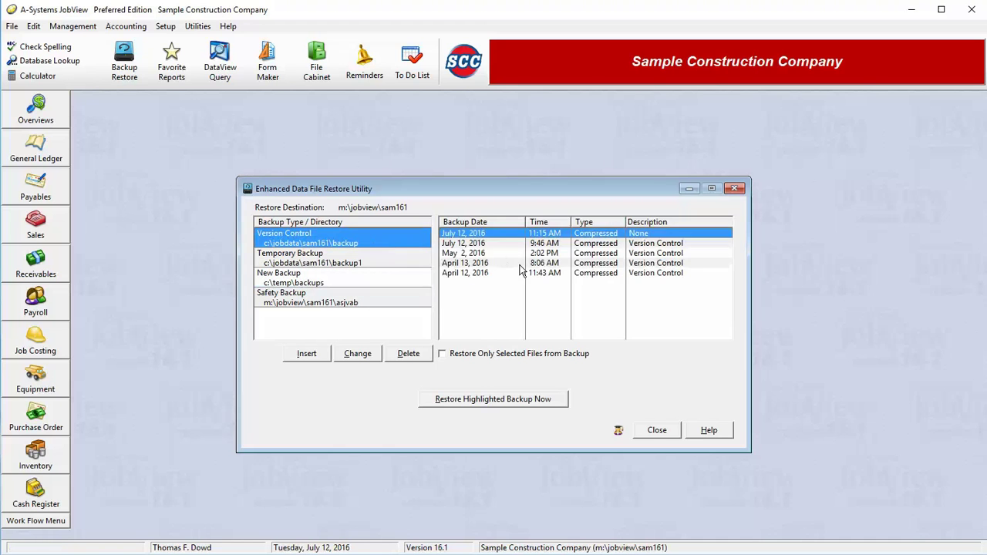
left_click(521, 265)
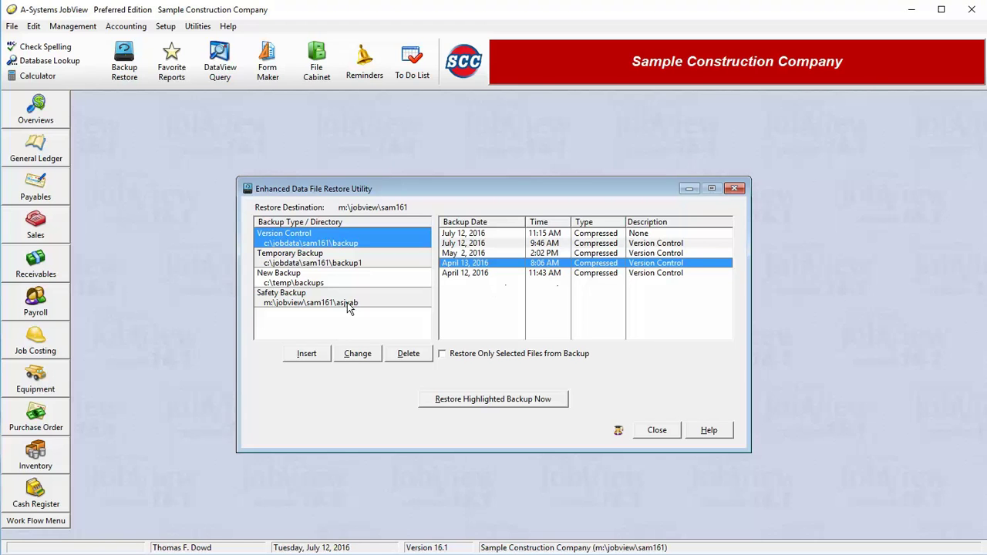
left_click(307, 305)
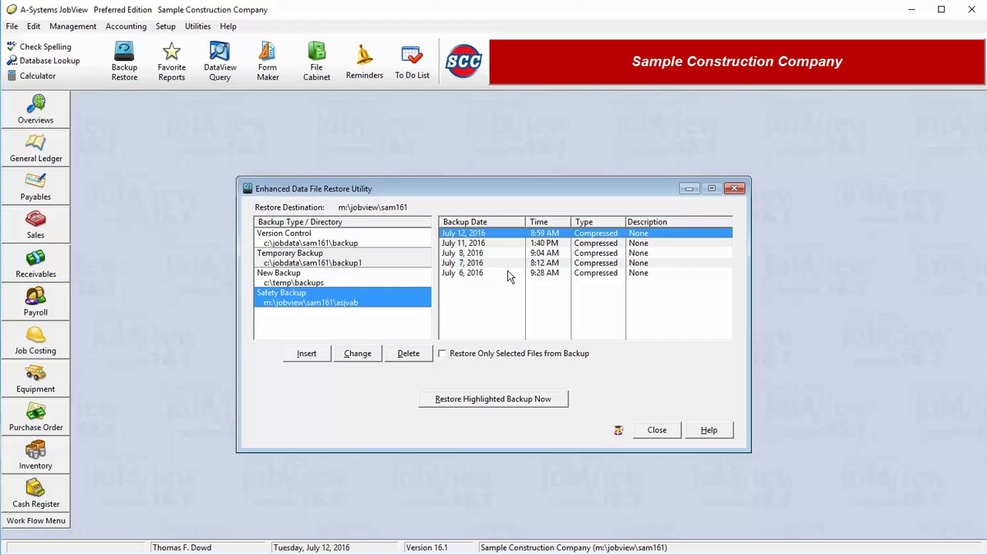
left_click(665, 437)
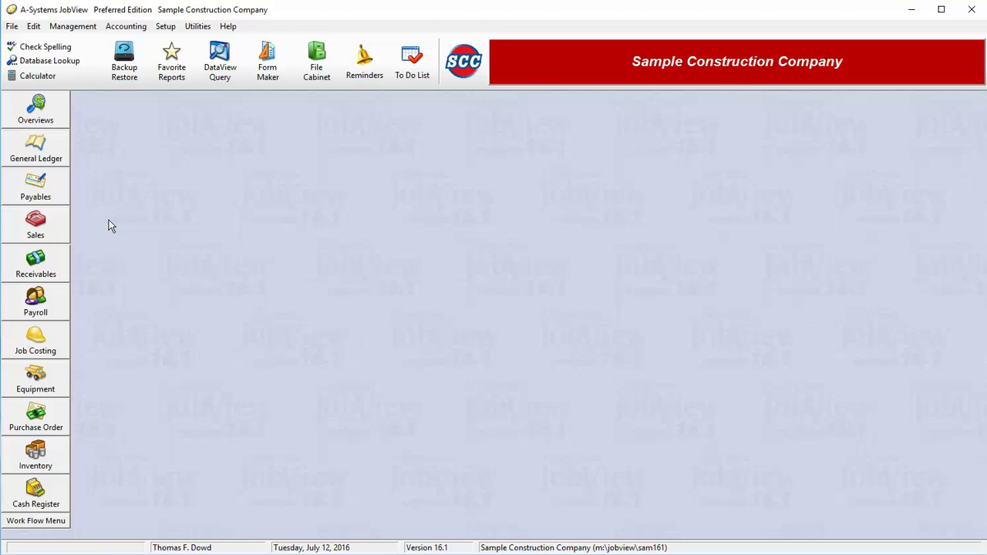
Step: Open the Accounts Payable invoices to view the batches and their posting option, then close the invoices and the payables work flow
left_click(60, 199)
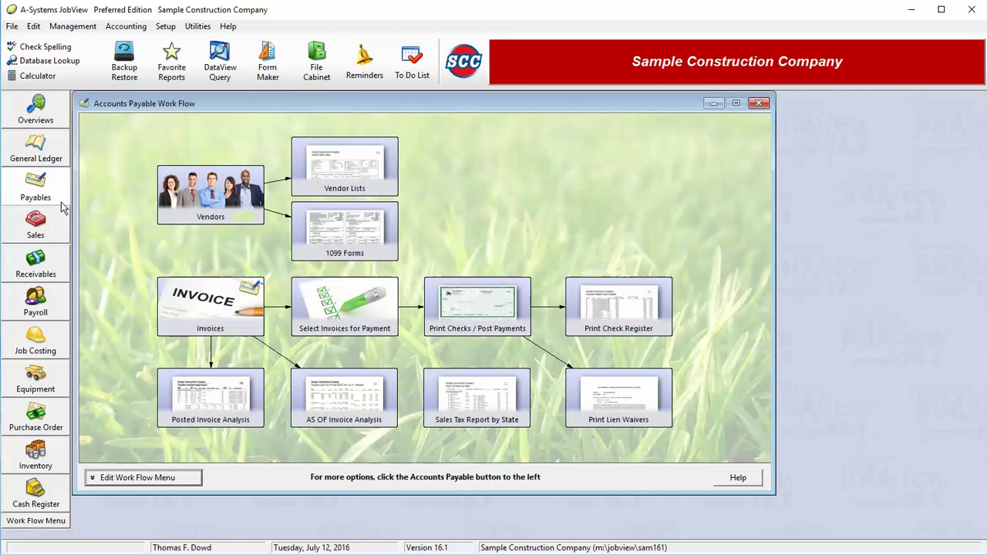
left_click(220, 311)
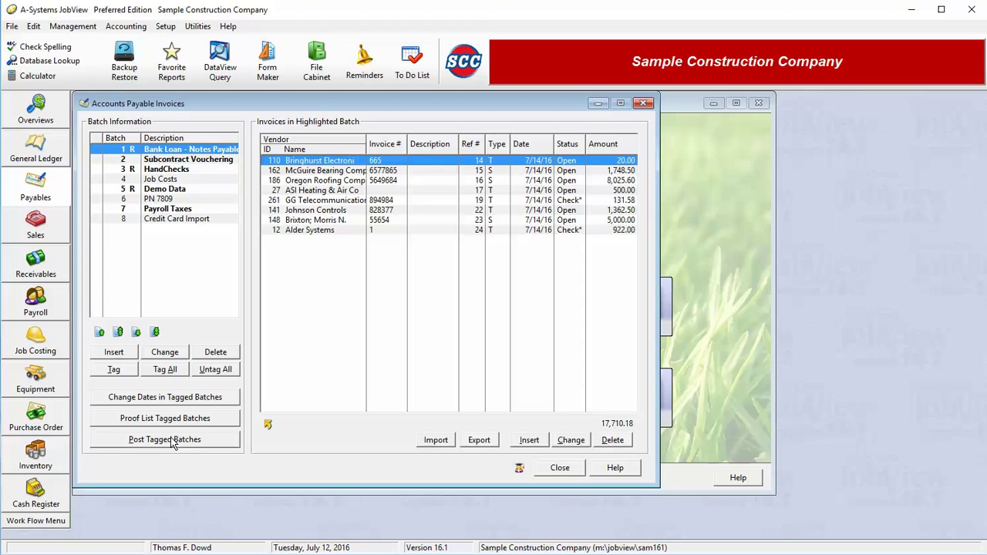
left_click(552, 475)
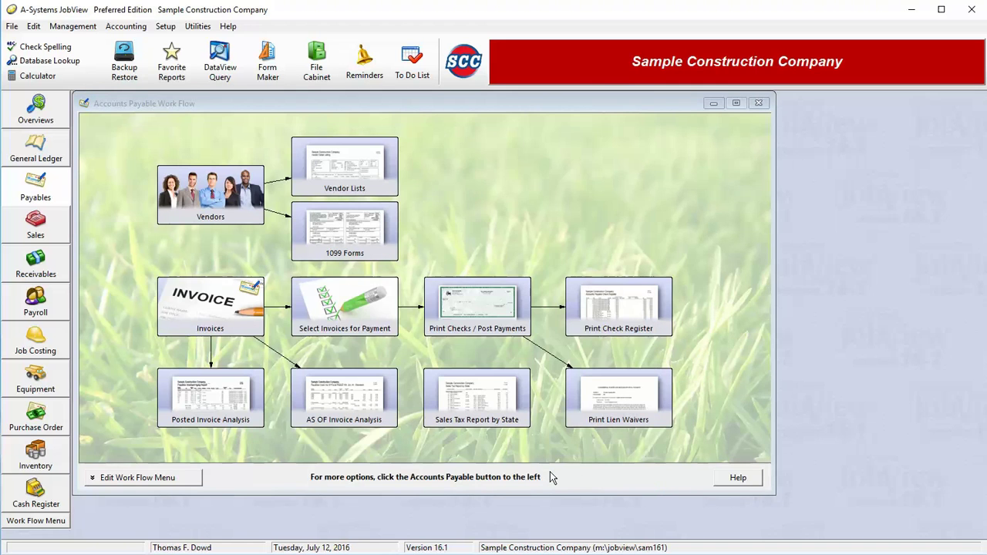
left_click(52, 524)
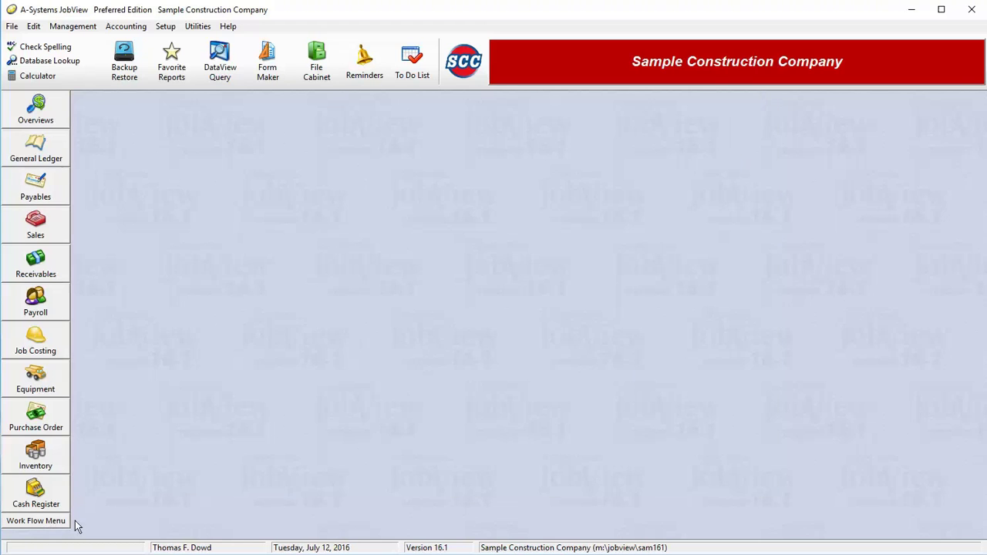